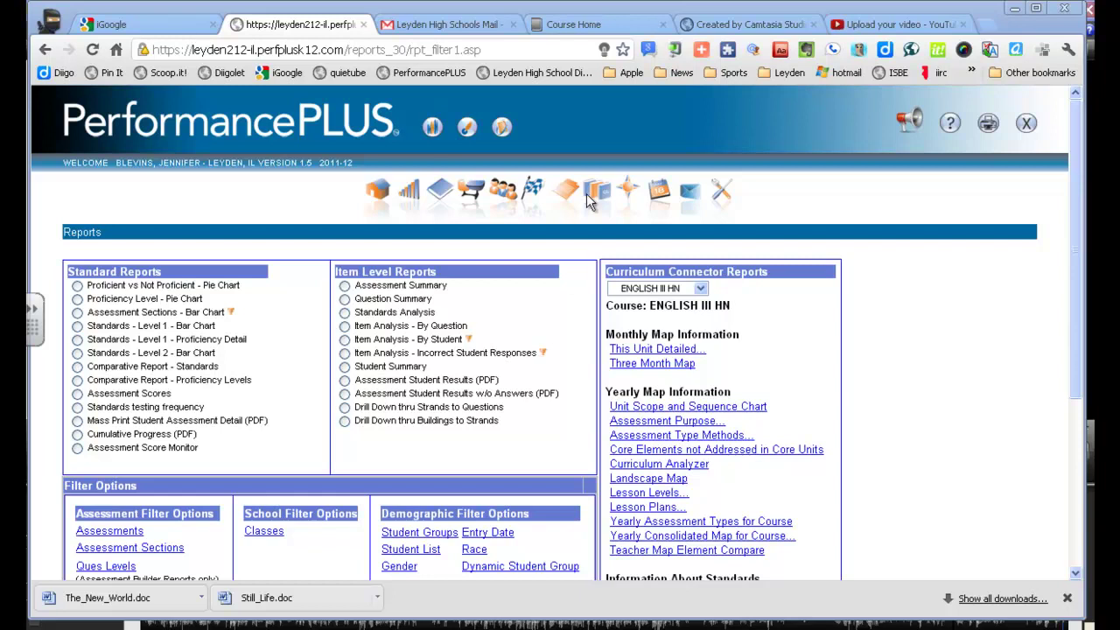
- Open the English III Course Map- Content Page in its content editor, ready for input
click(584, 26)
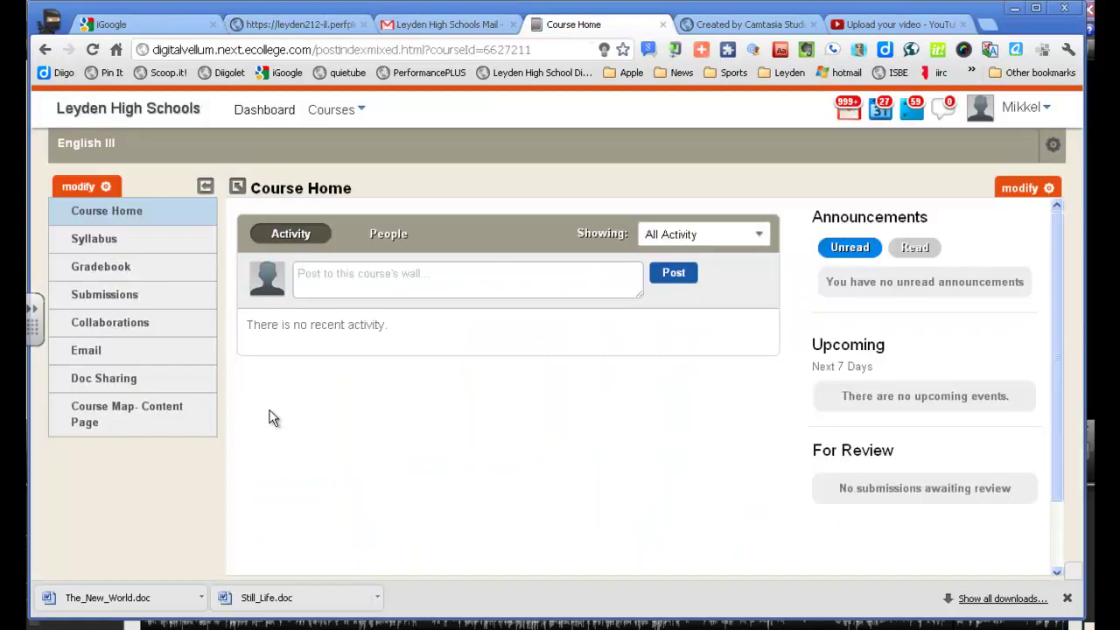
click(133, 420)
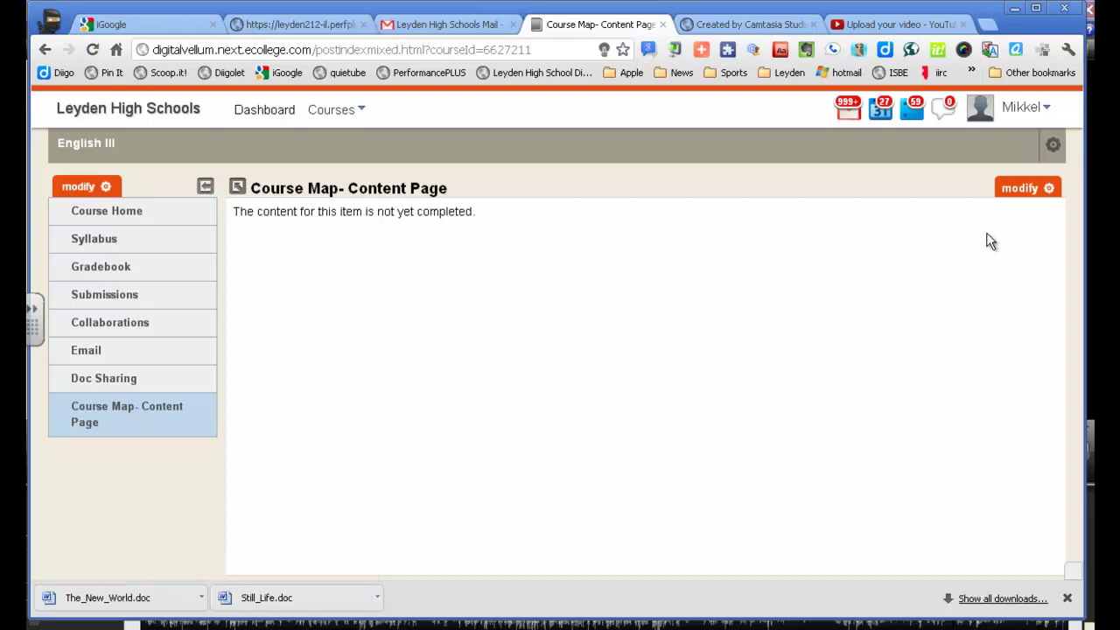
click(1021, 191)
click(1028, 230)
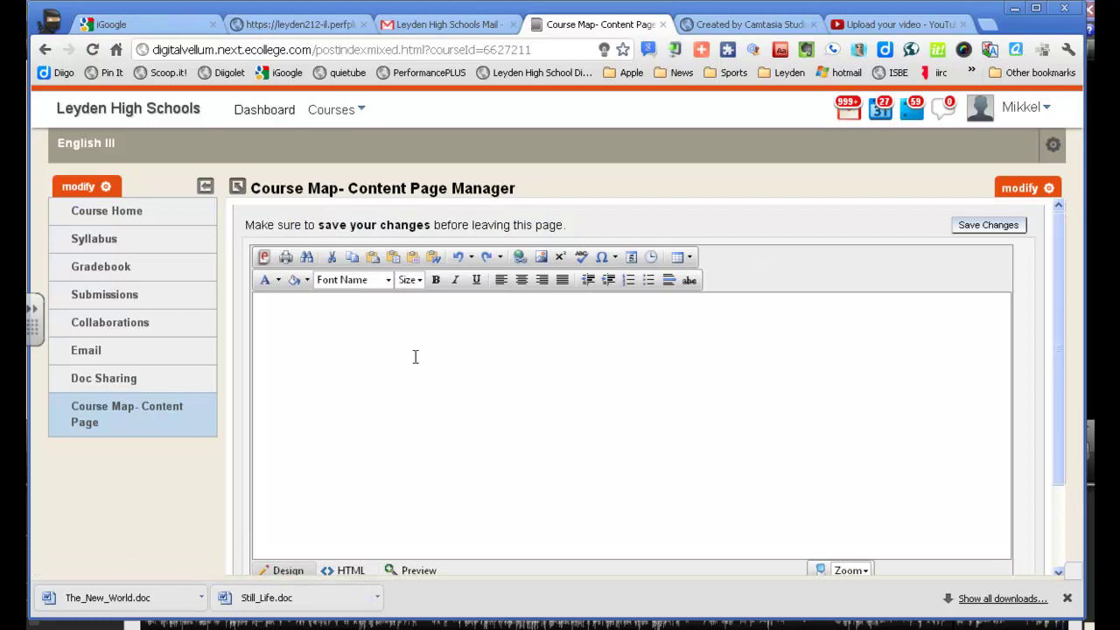
click(415, 356)
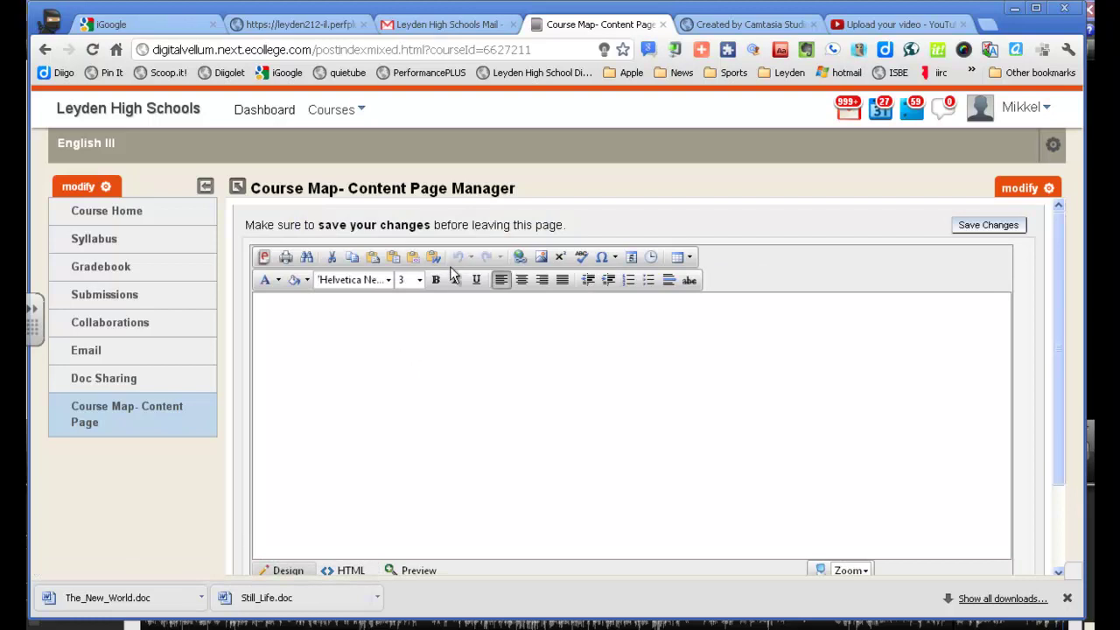
- Start a website link with display text 'Here is "The New World" Curriculum Map'
click(518, 257)
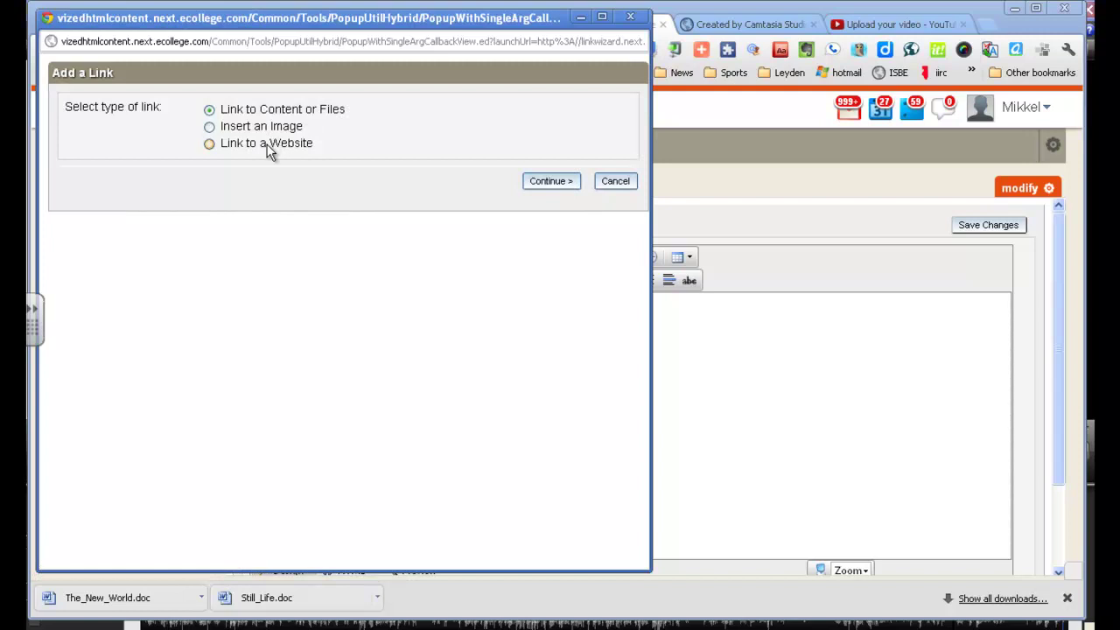
click(271, 147)
click(538, 181)
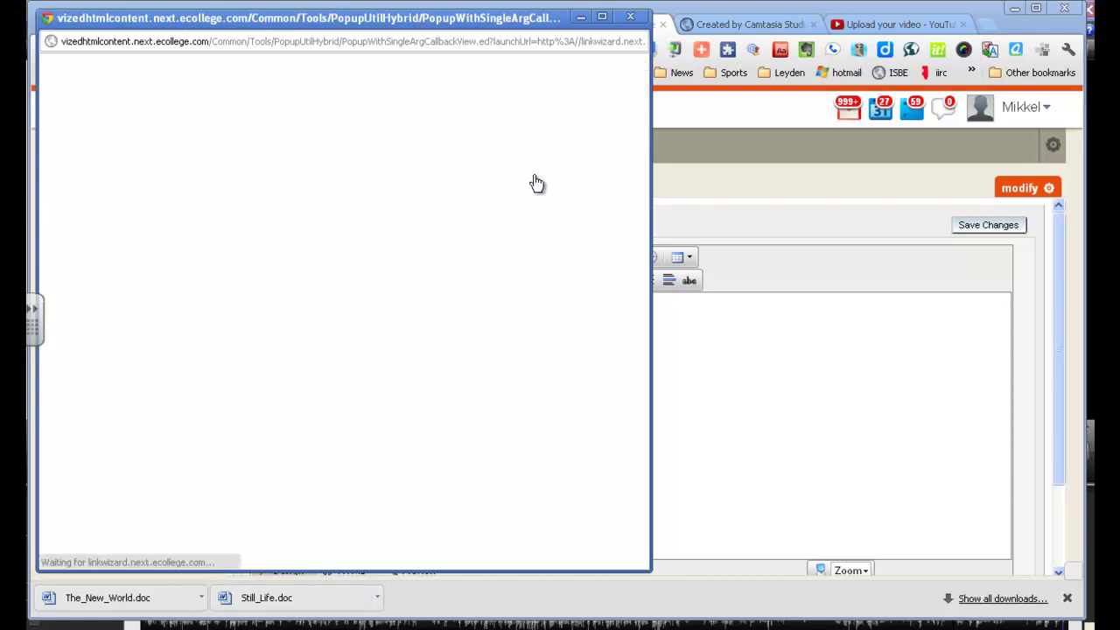
click(246, 114)
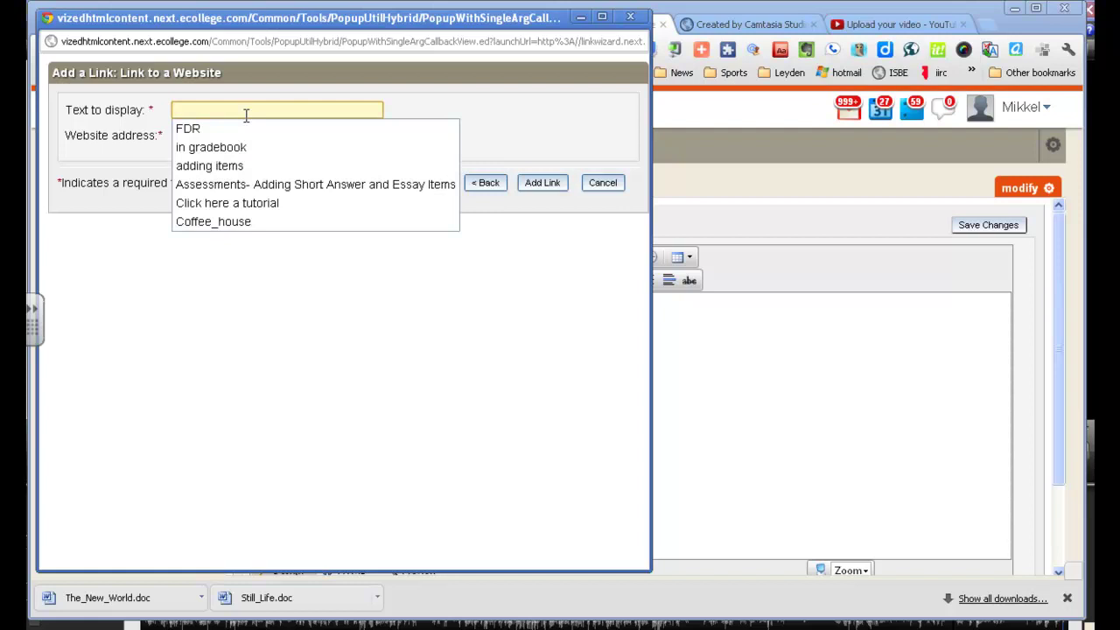
text(Here ids)
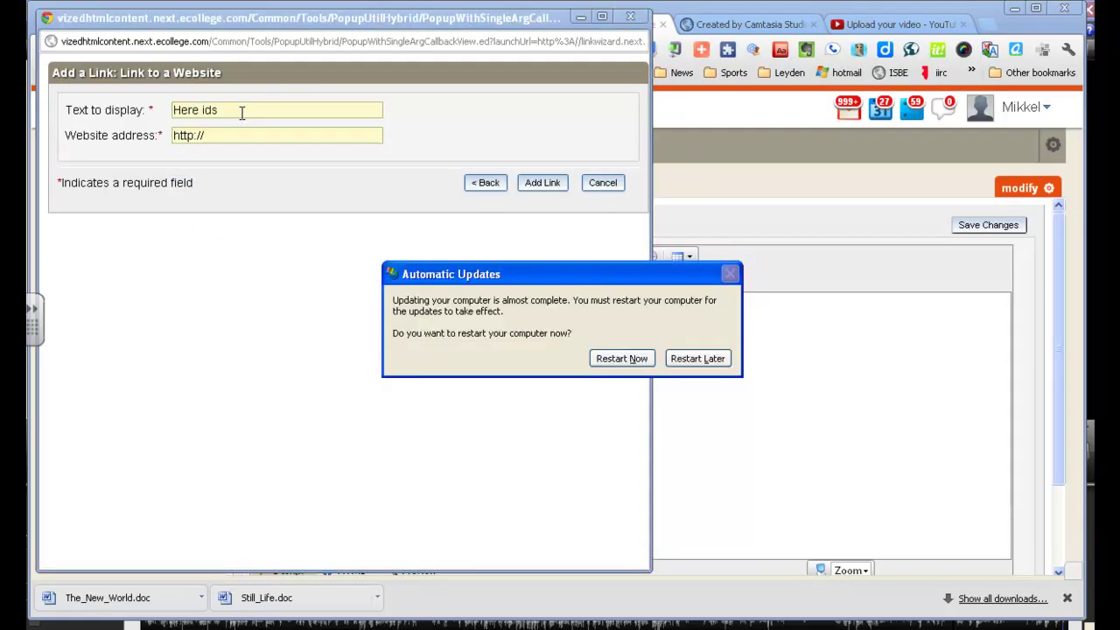
click(687, 357)
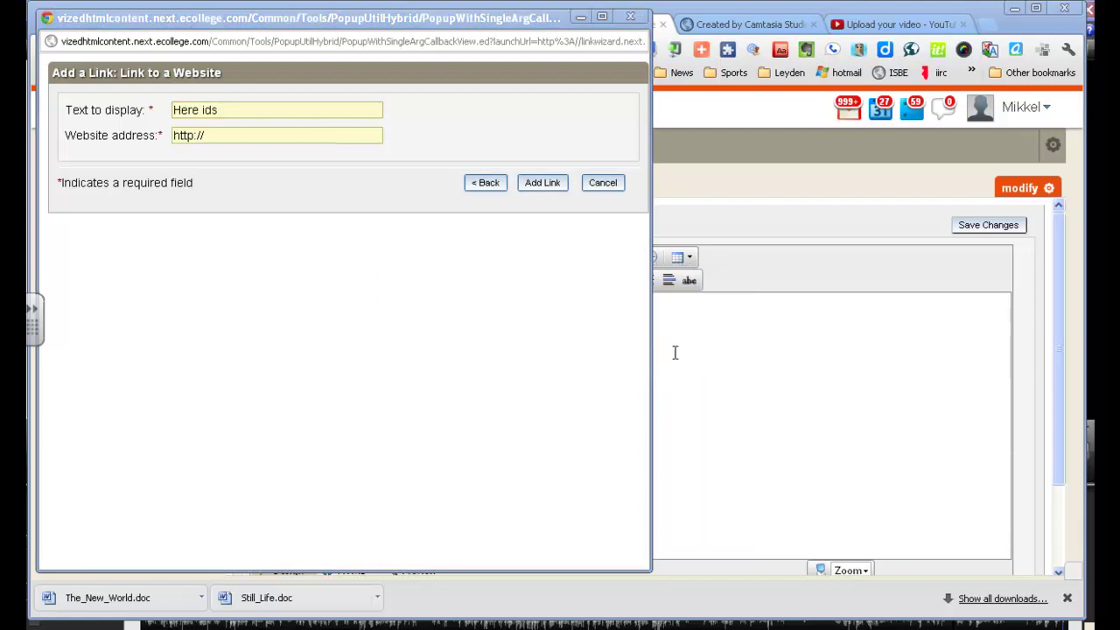
click(248, 112)
key(BackSpace)
key(BackSpace)
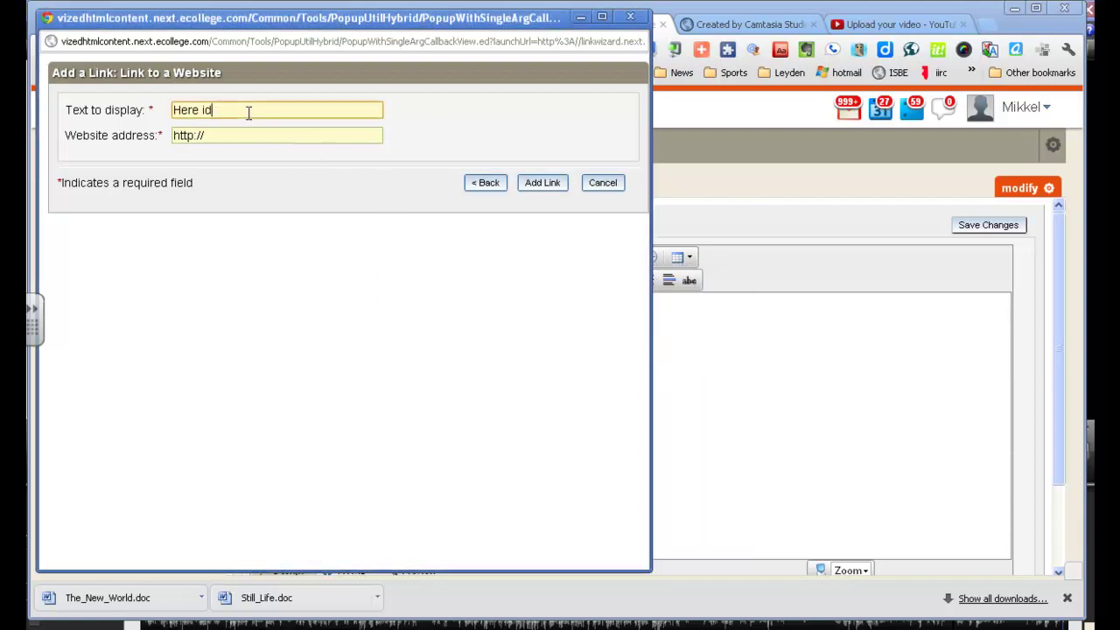
text(s "The New Wor)
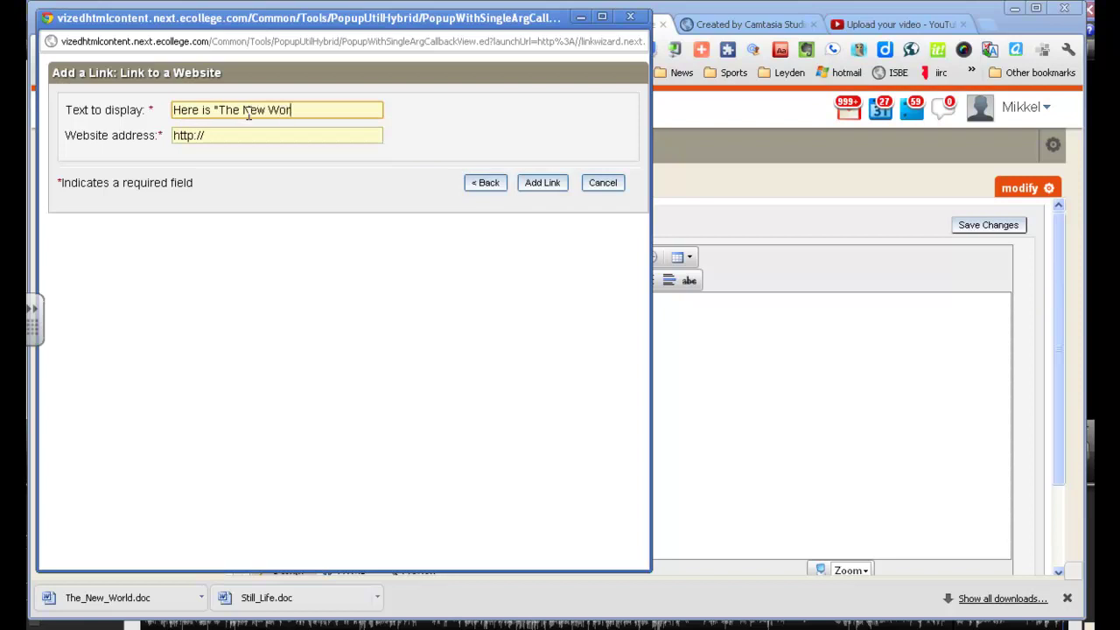
text(ld" Curriculum Map)
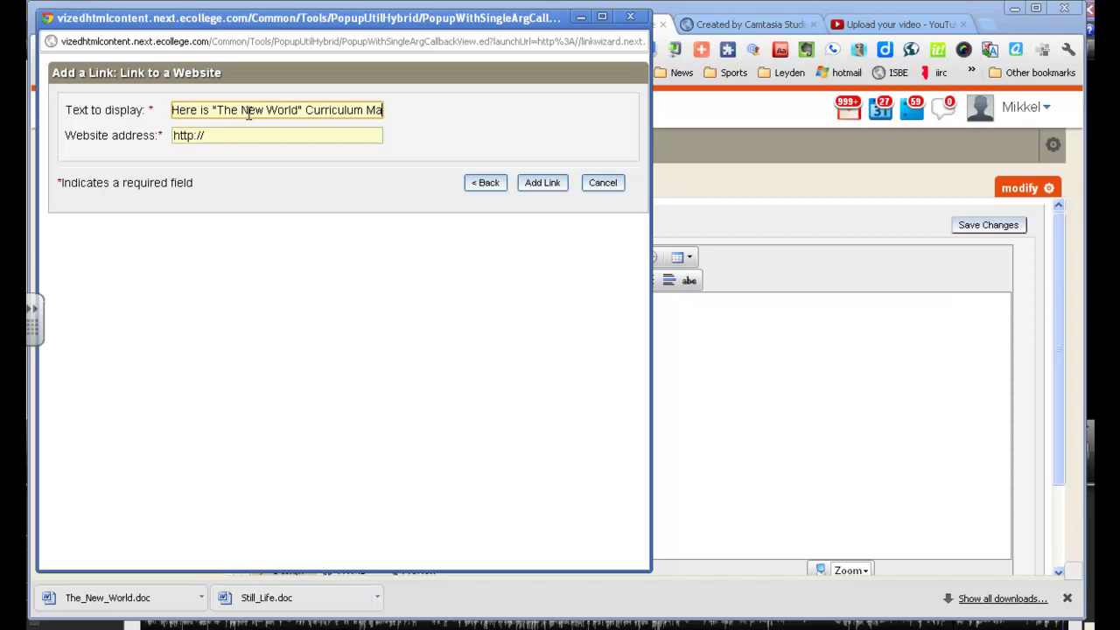
click(235, 136)
drag(204, 130, 151, 132)
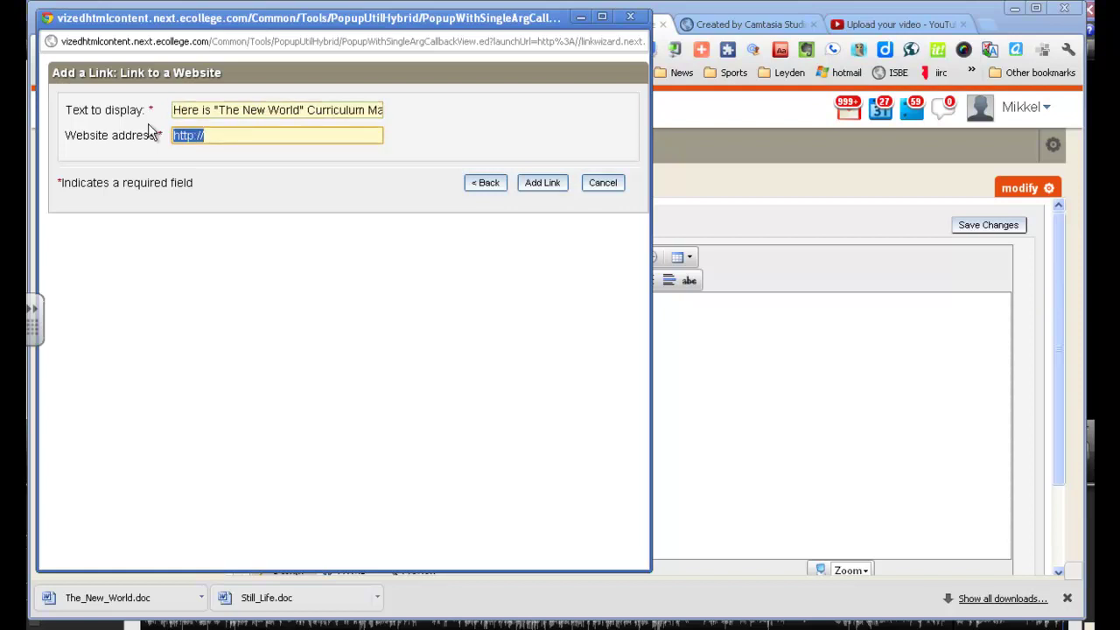
key(ctrl+v)
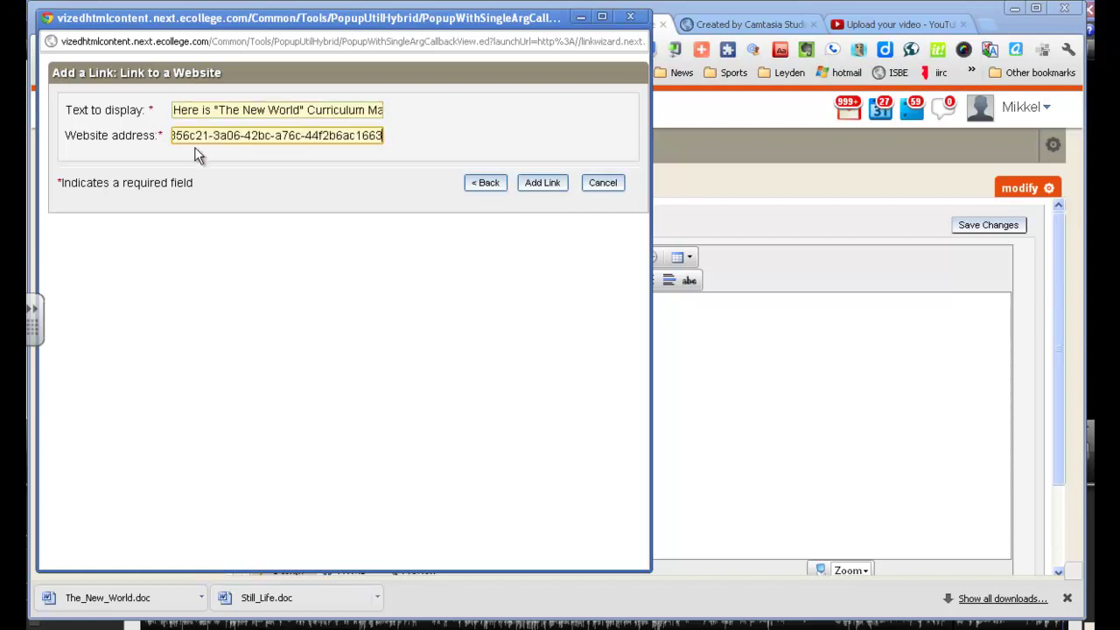
key(ctrl+a)
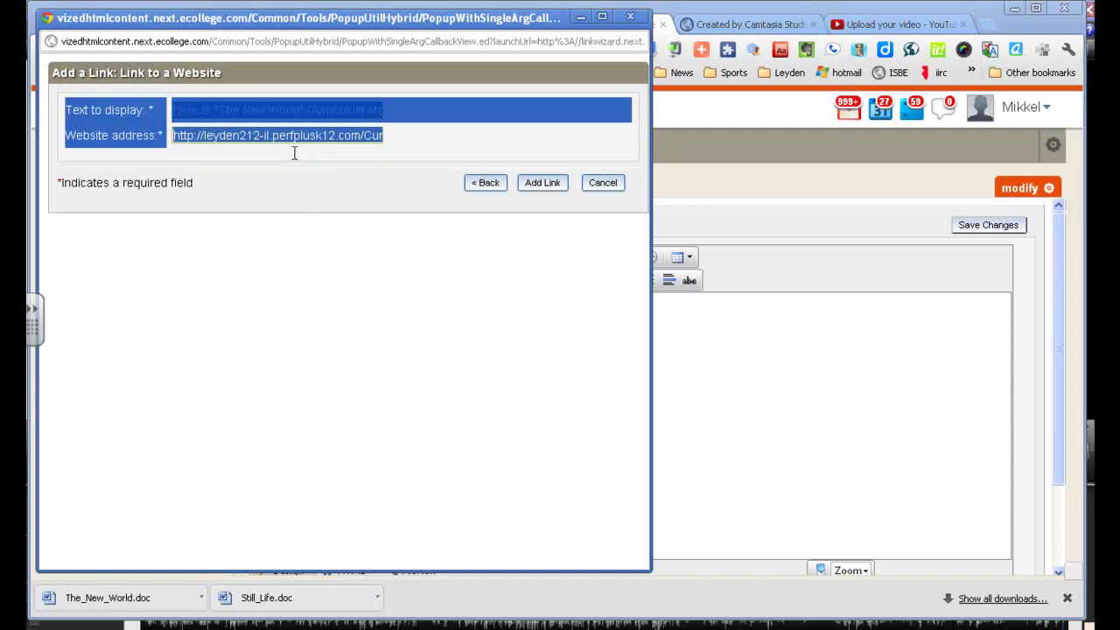
click(294, 138)
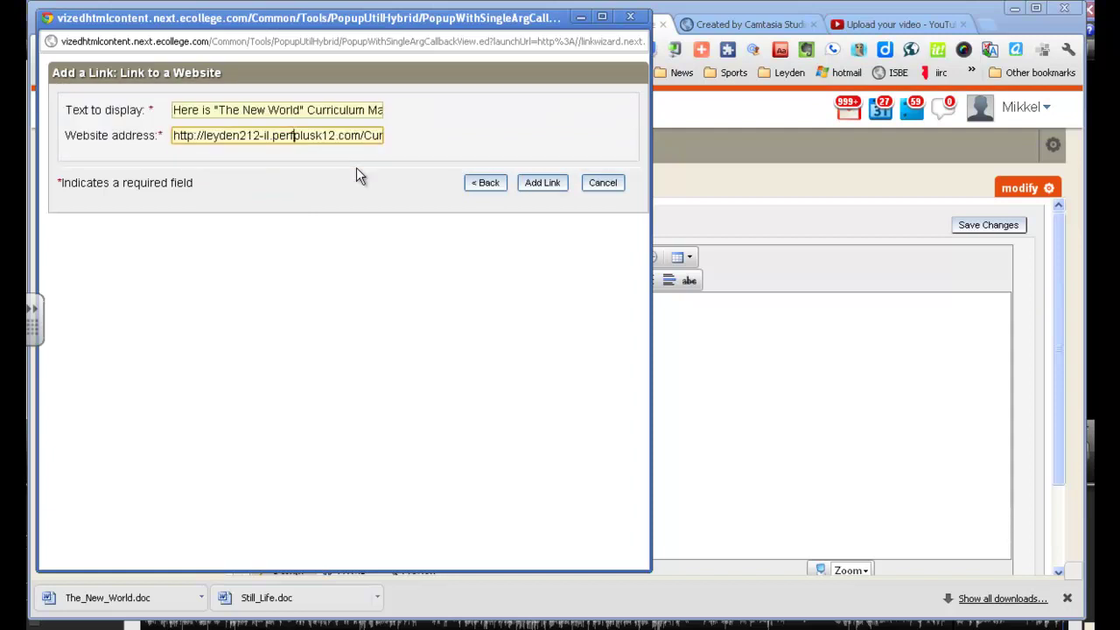
- Insert the link, save the page content, and switch the page to view mode
click(531, 185)
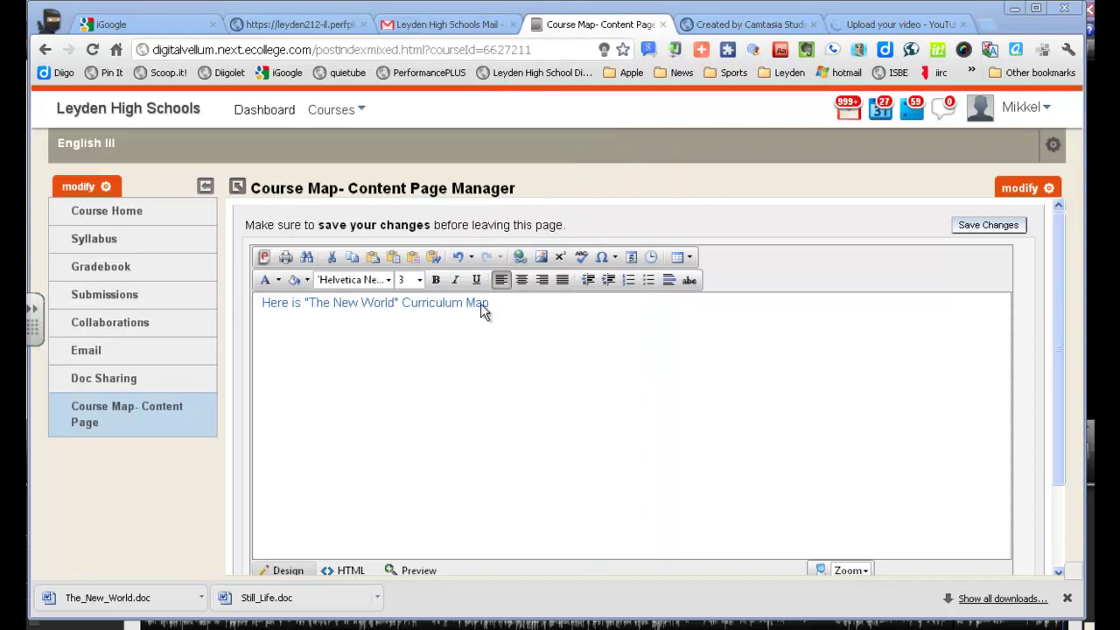
click(967, 231)
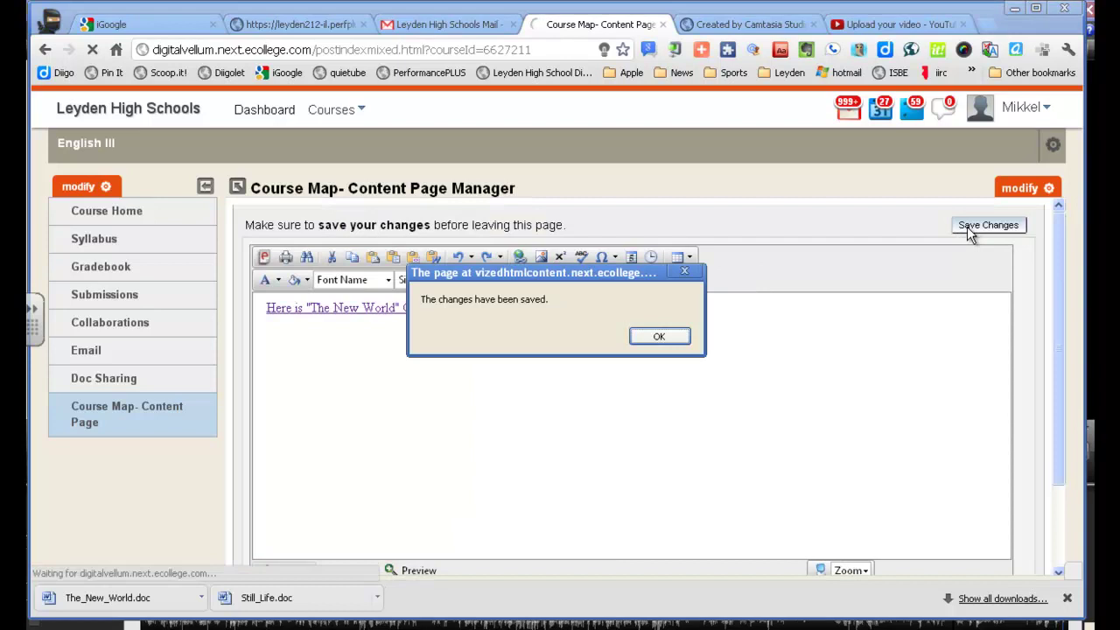
click(655, 341)
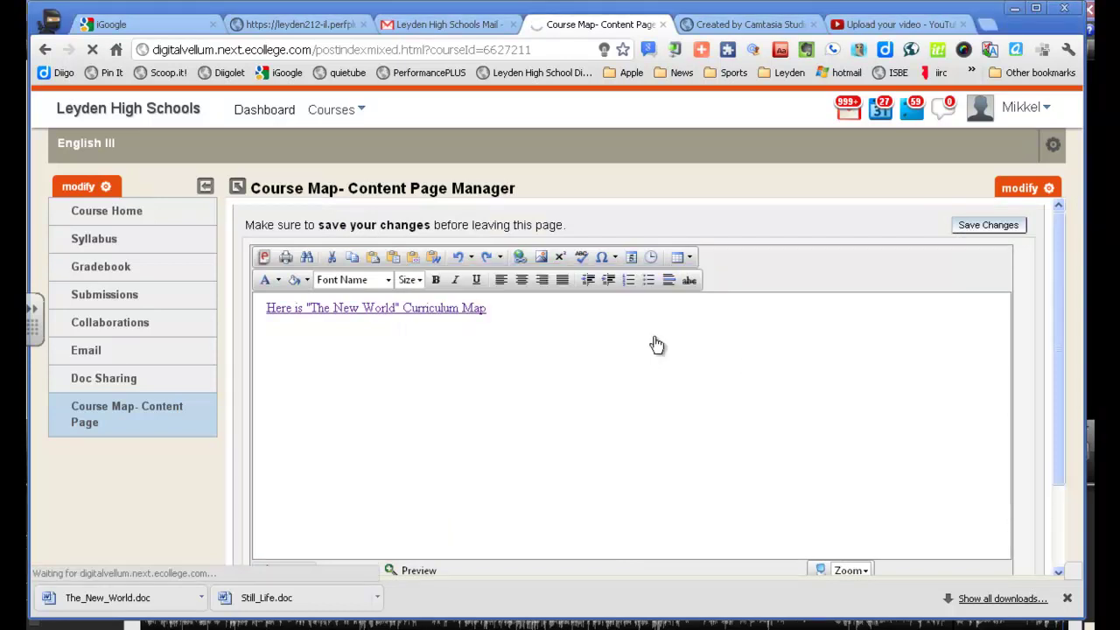
click(1009, 189)
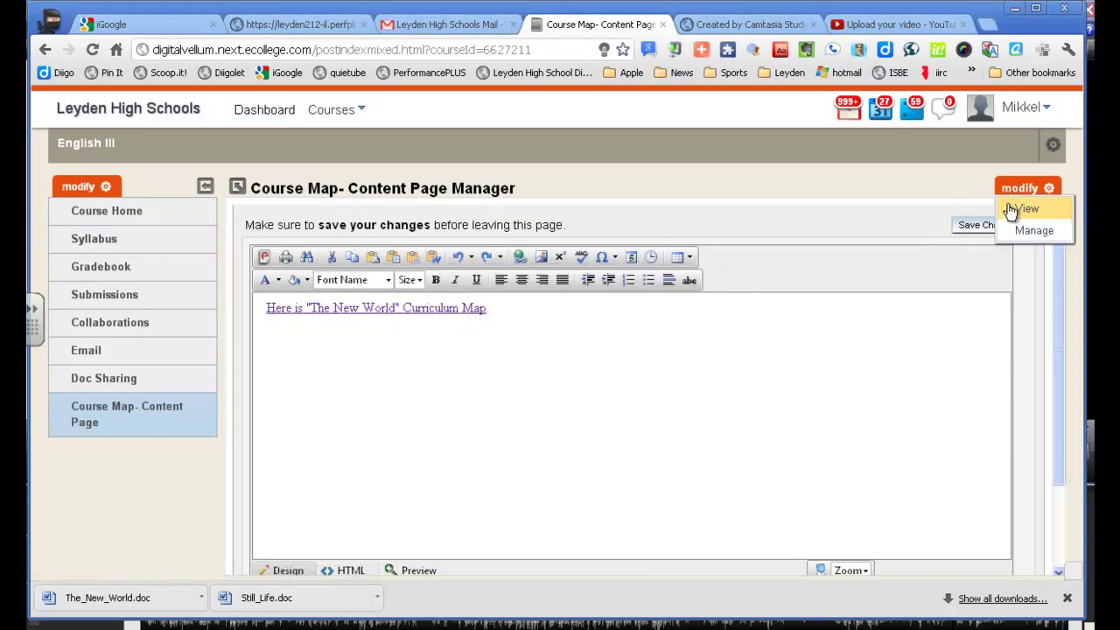
click(1022, 209)
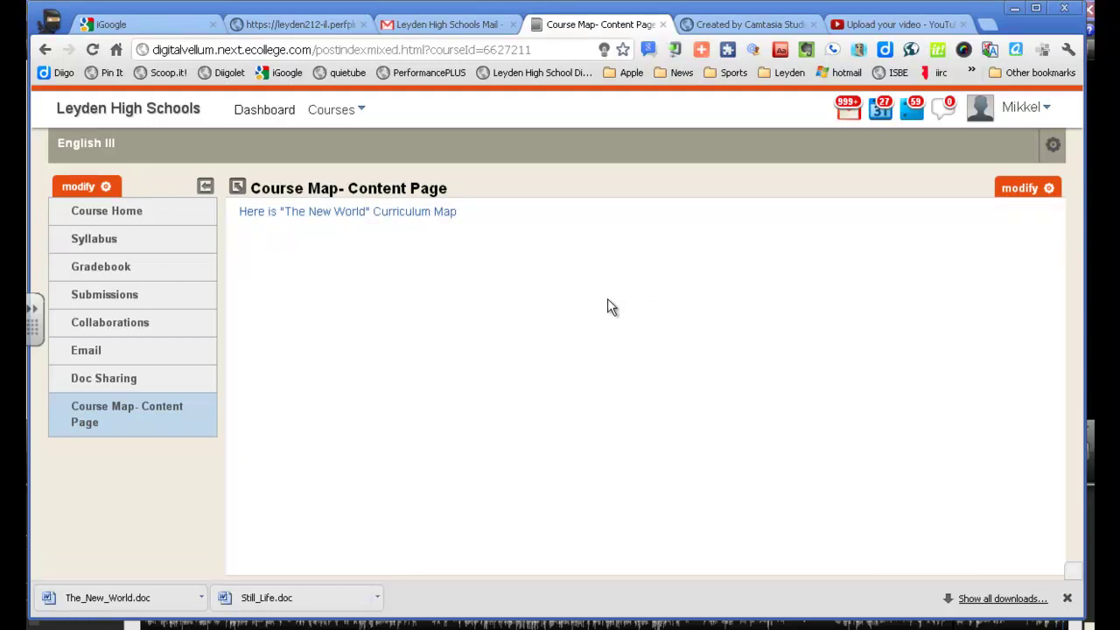
- Follow the curriculum map link to the ENGLISH III HN Landscape Map, then return to the course page
click(420, 214)
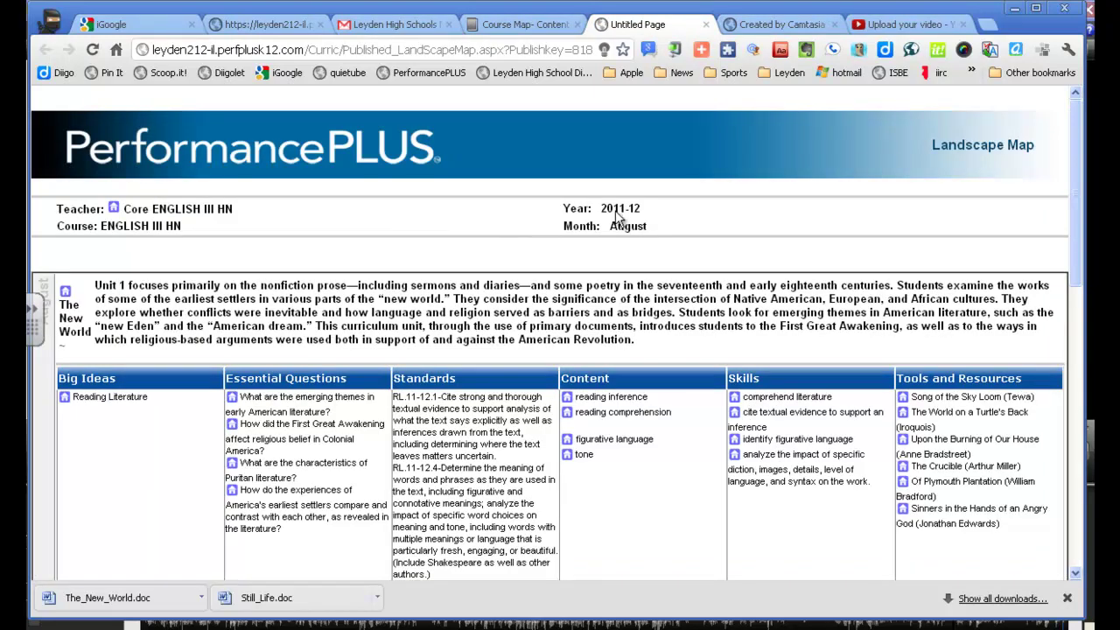
drag(1081, 250, 1071, 227)
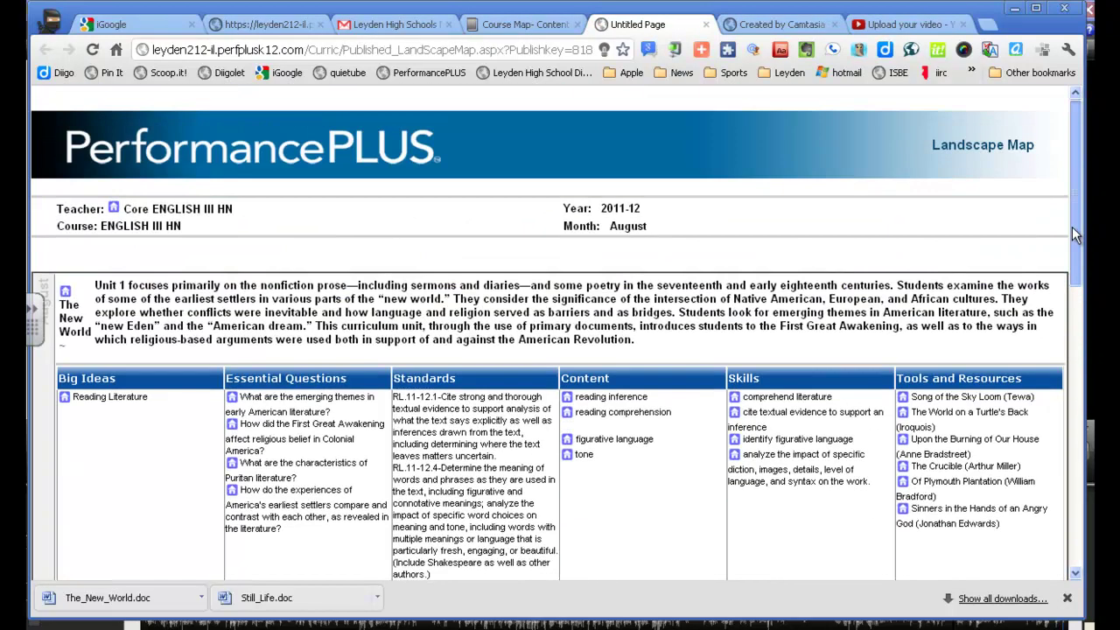
click(549, 23)
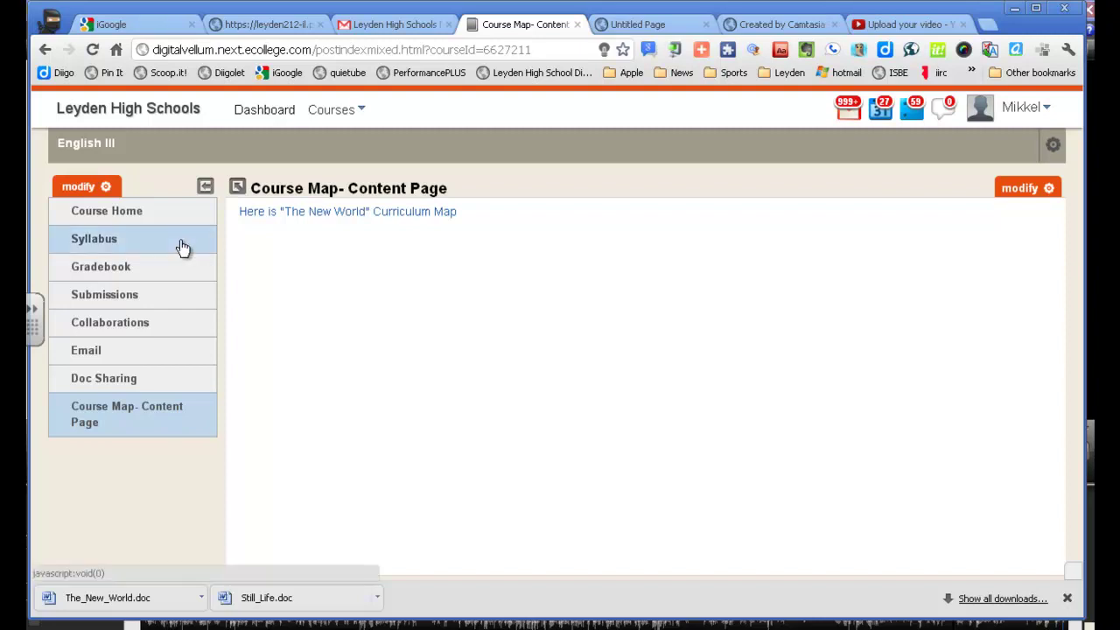
- In the menu editor's Add tab, create an Uploaded Content item named 'Course Map: Uploaded Content'
click(100, 188)
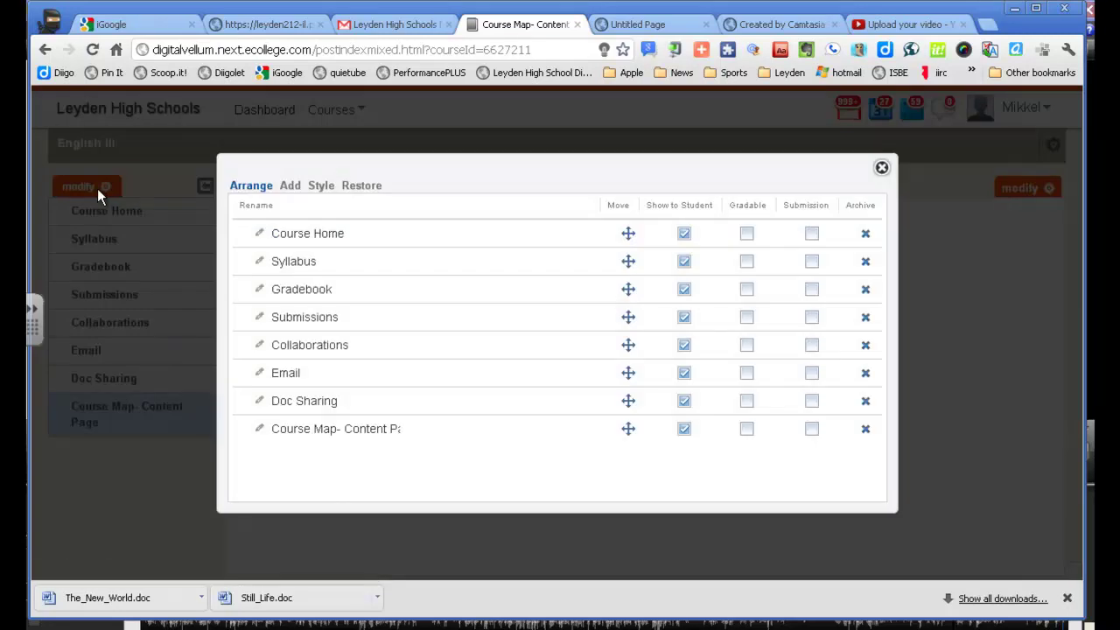
click(290, 187)
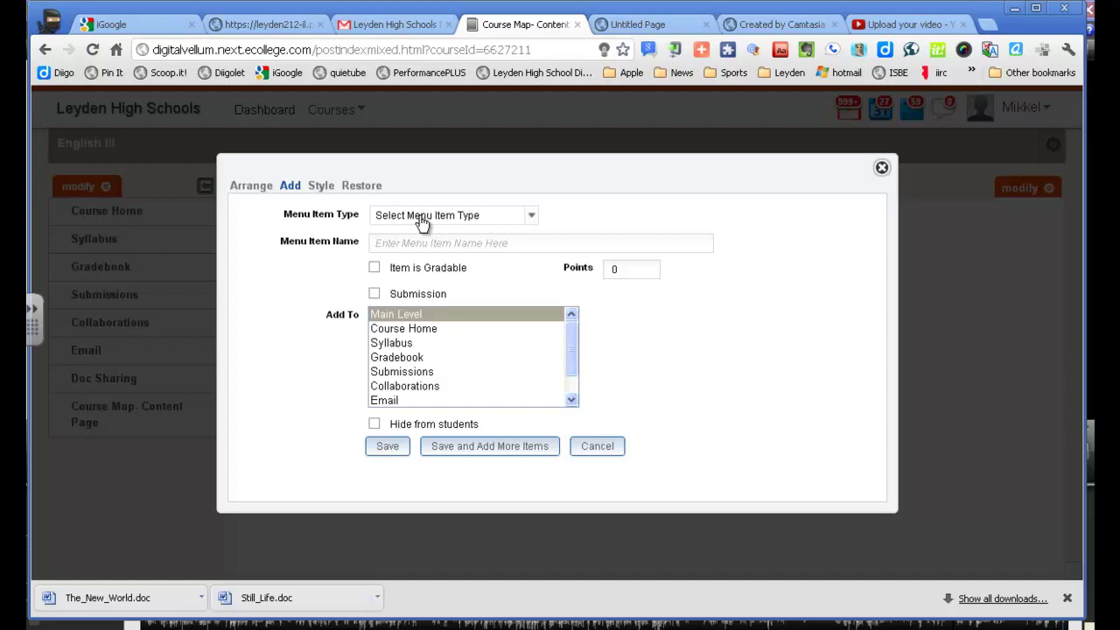
click(496, 219)
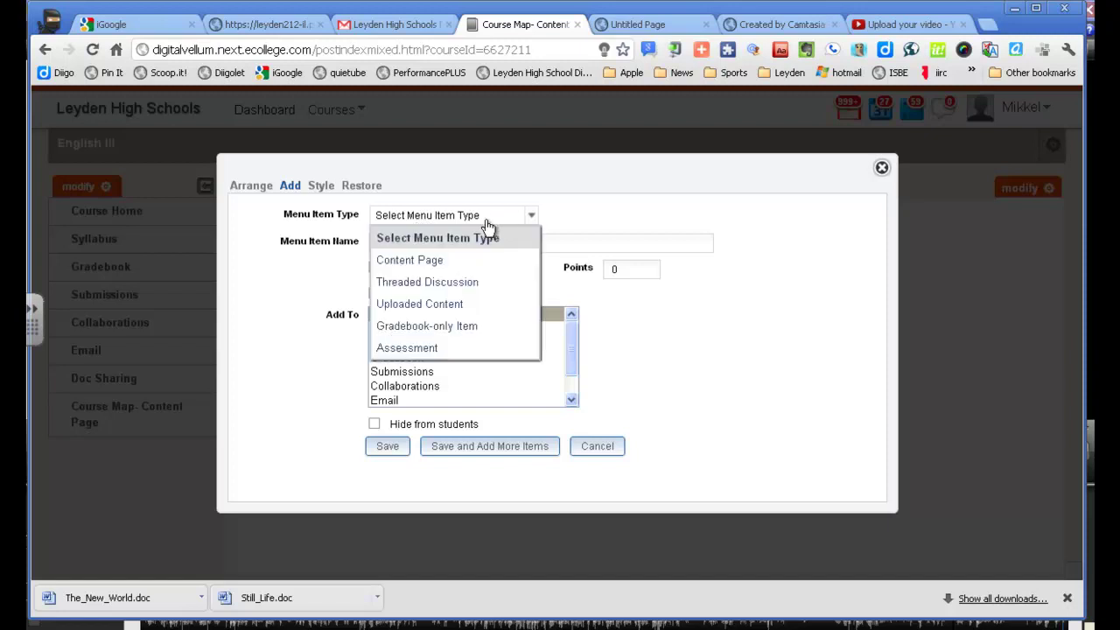
click(443, 306)
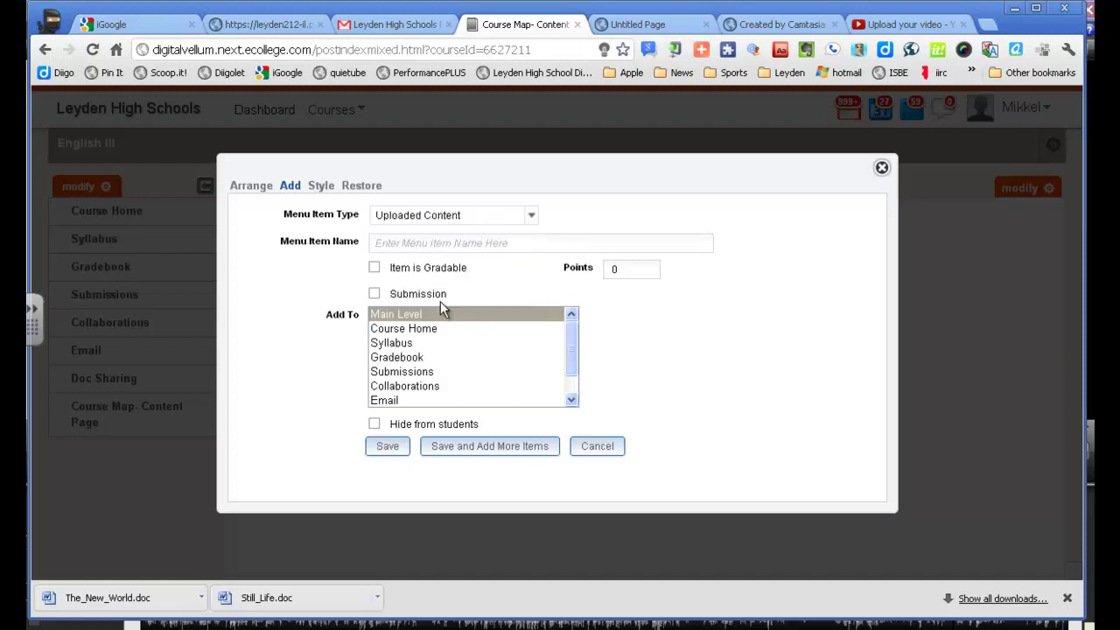
click(446, 242)
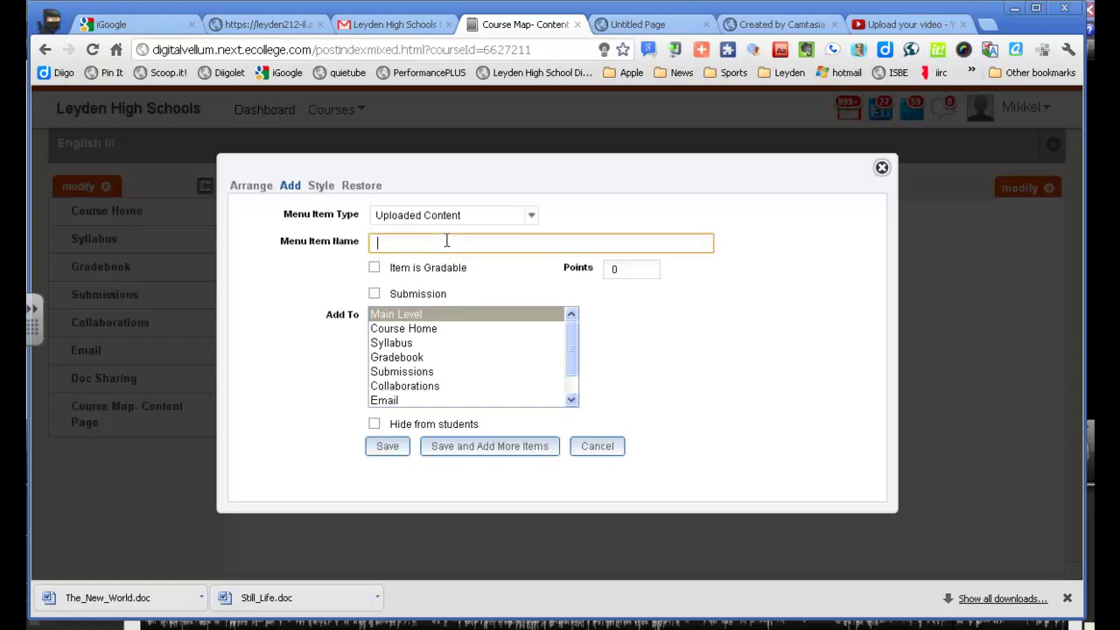
text(Course Map: Uploaded Content)
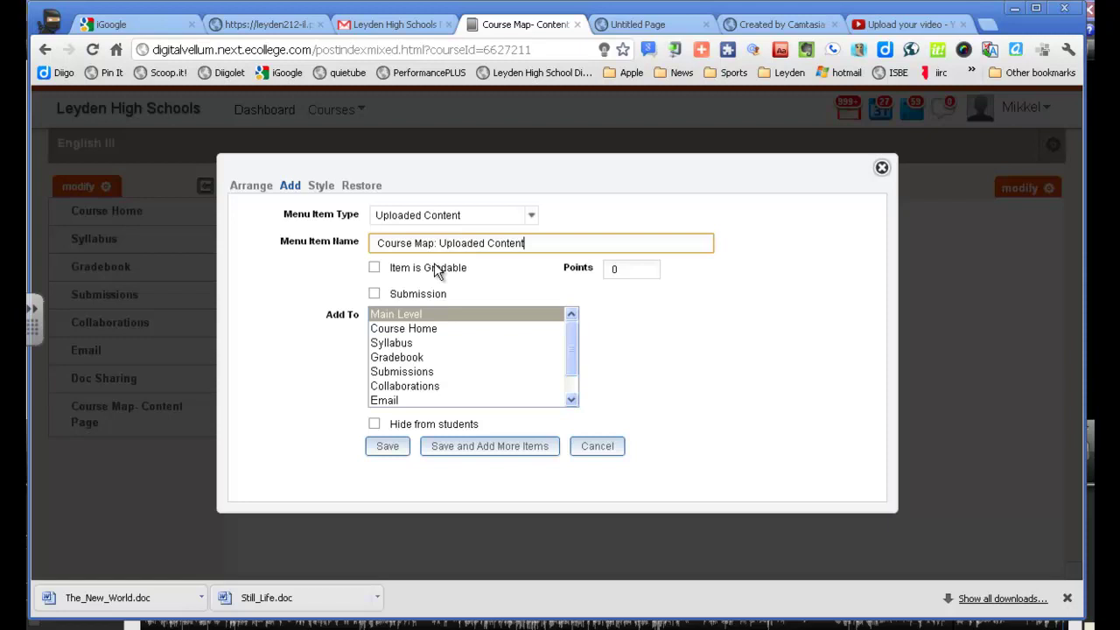
click(393, 447)
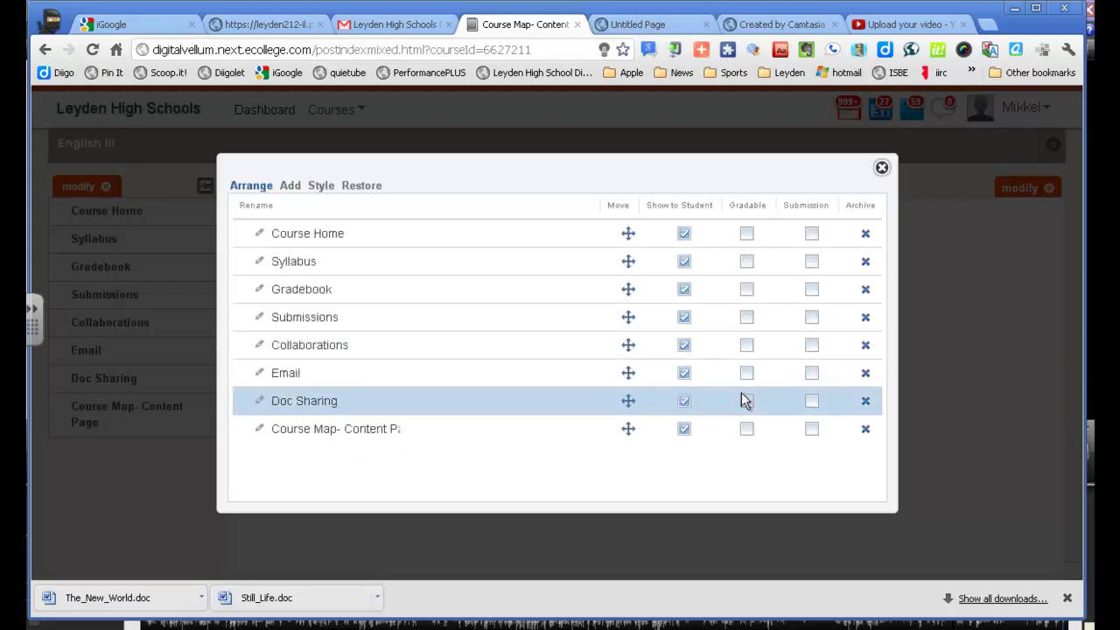
- Close the menu editor and go to the new Course Map: Uploaded Content page
click(881, 169)
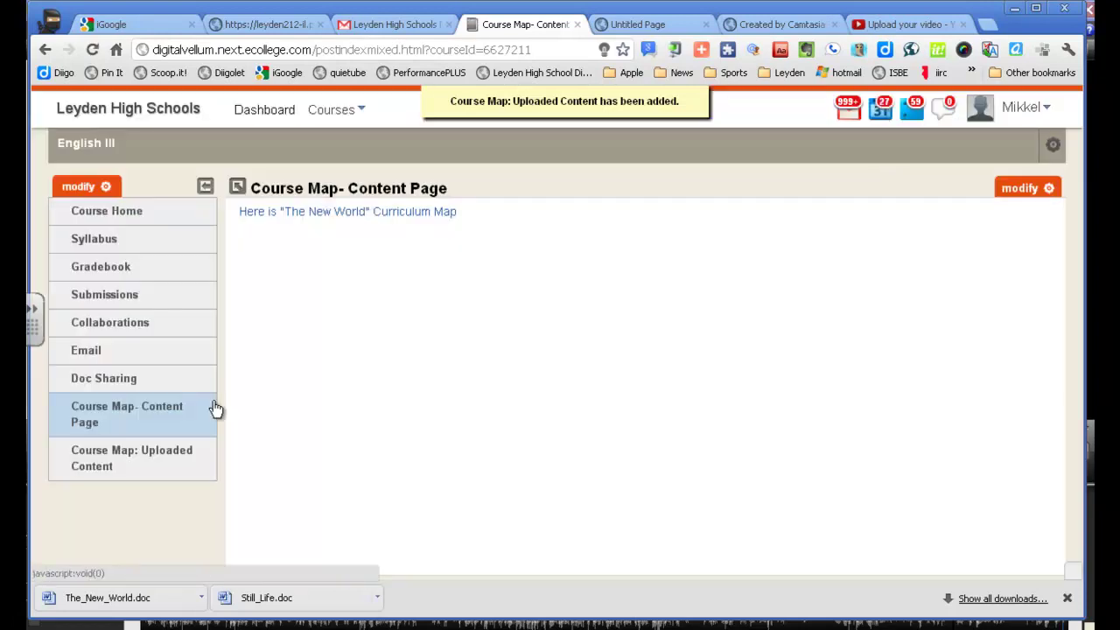
click(181, 424)
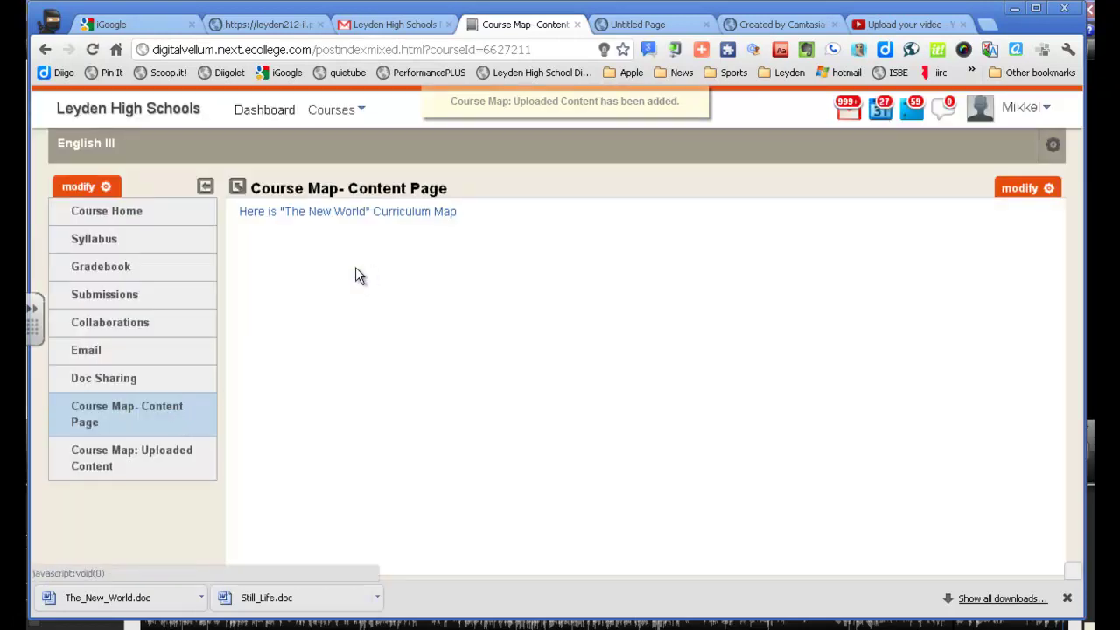
click(174, 459)
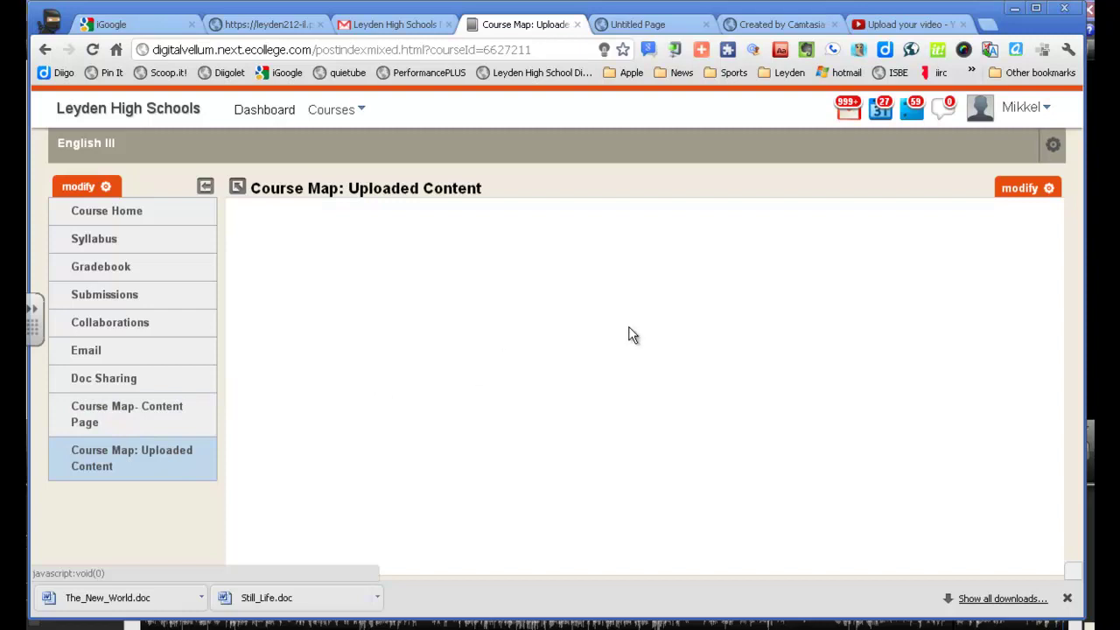
- Choose Upload MS Office File and select The_New_World from the Desktop
click(1038, 194)
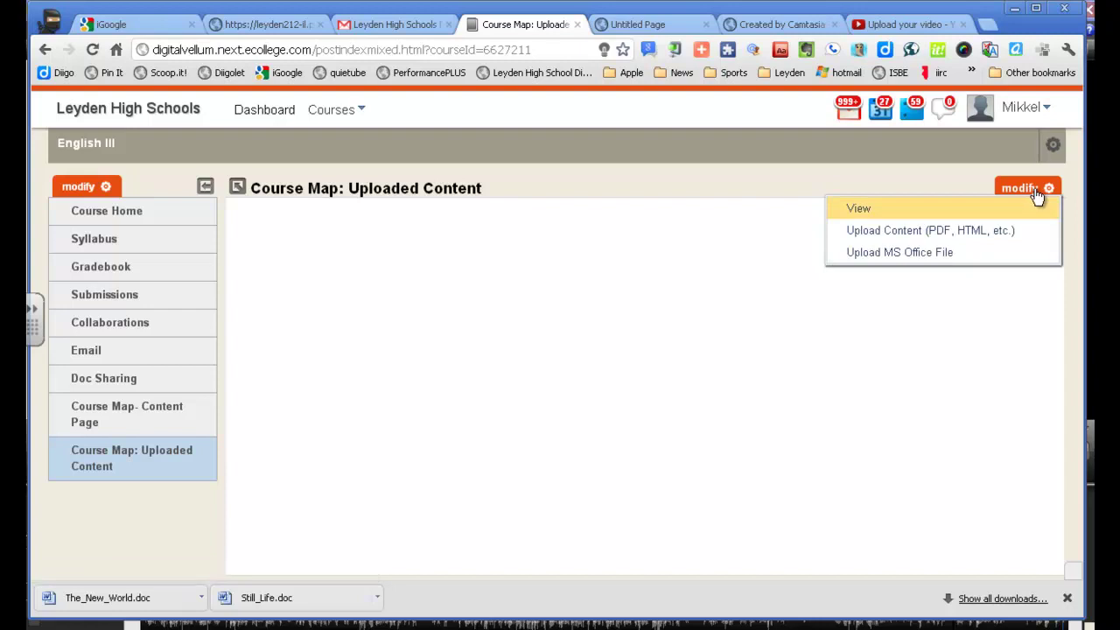
click(969, 252)
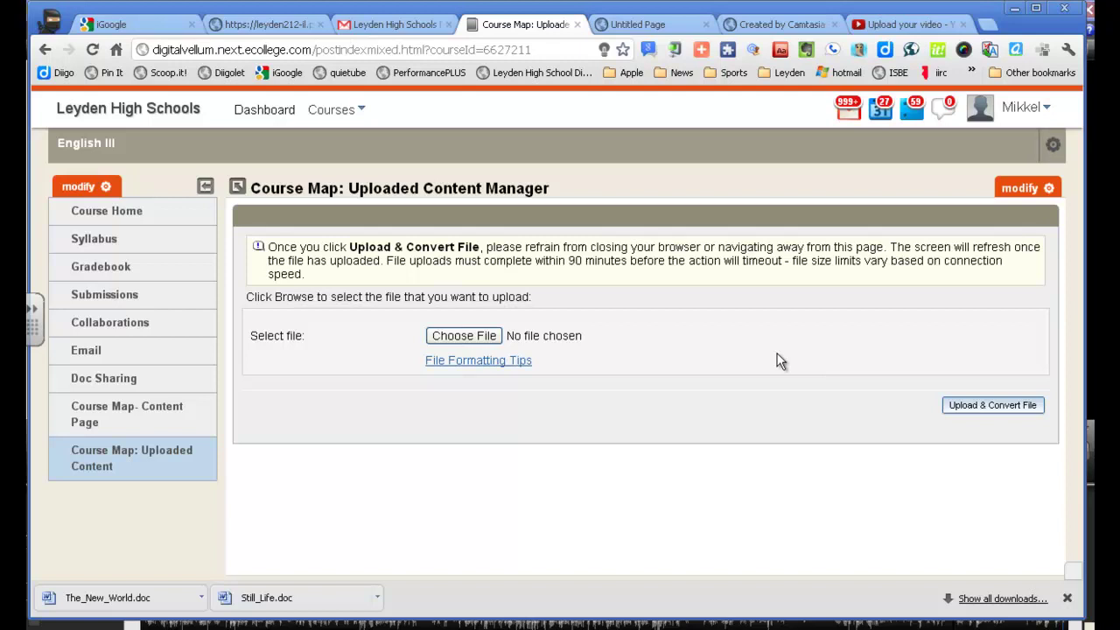
click(484, 342)
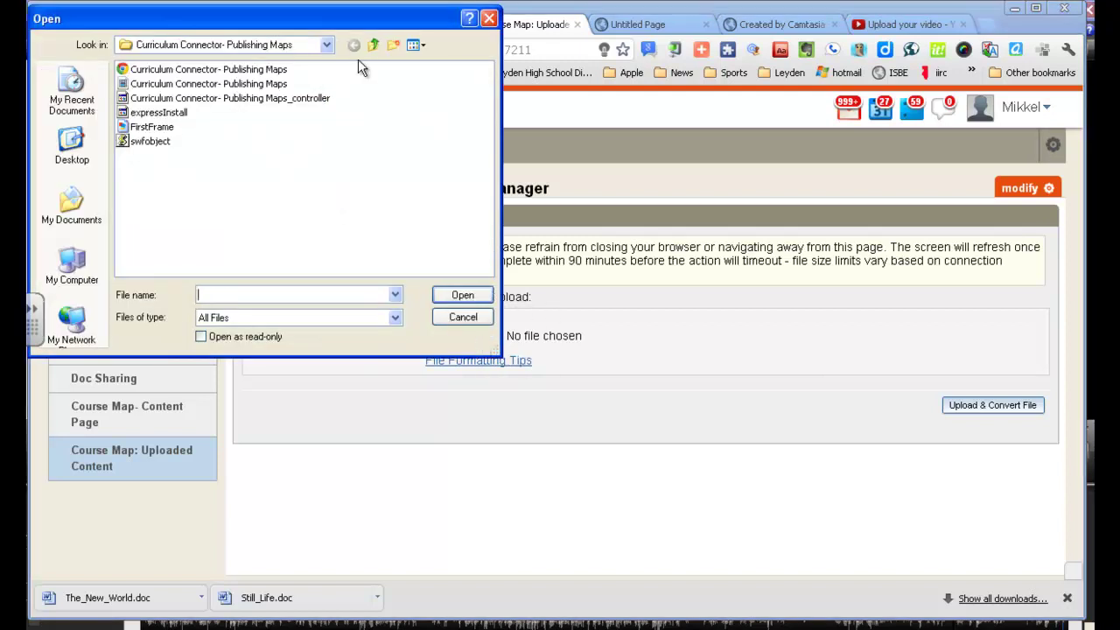
click(72, 145)
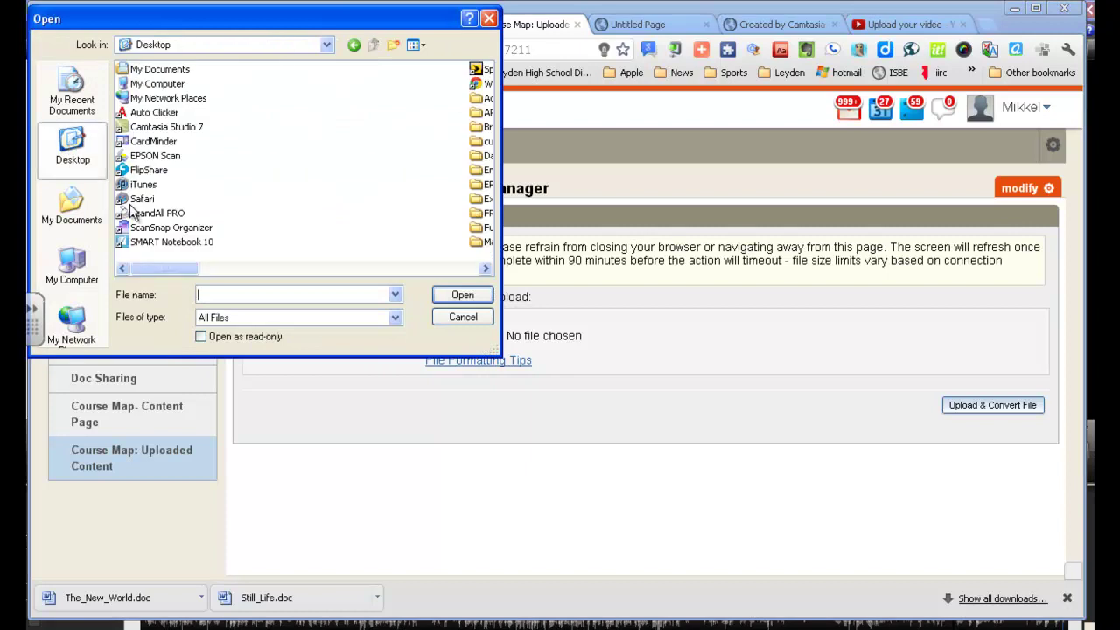
drag(208, 271, 466, 296)
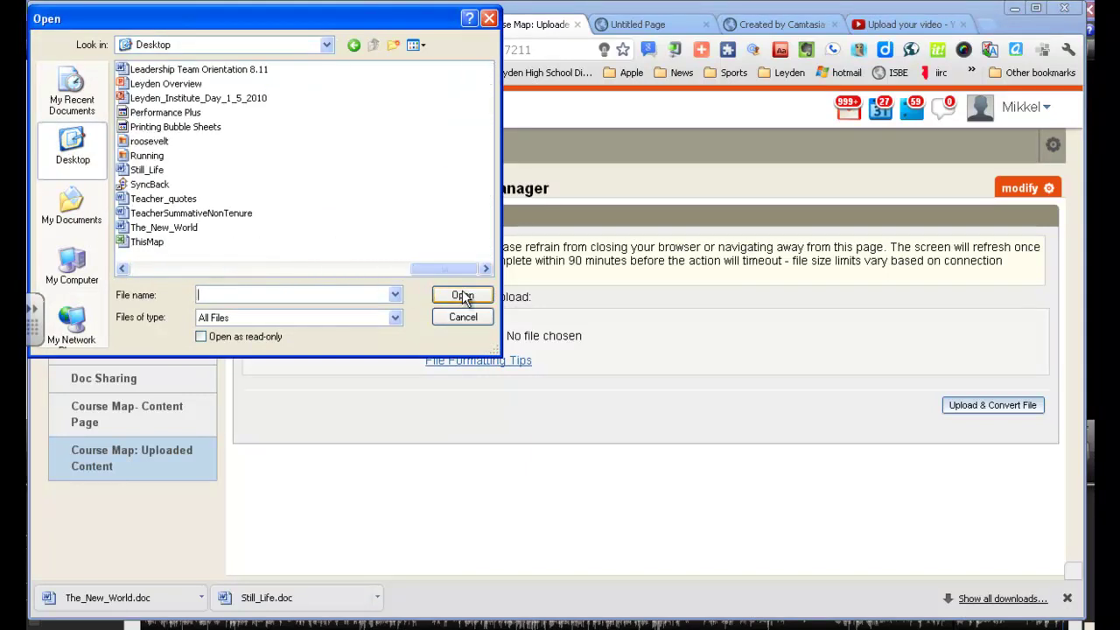
double_click(191, 230)
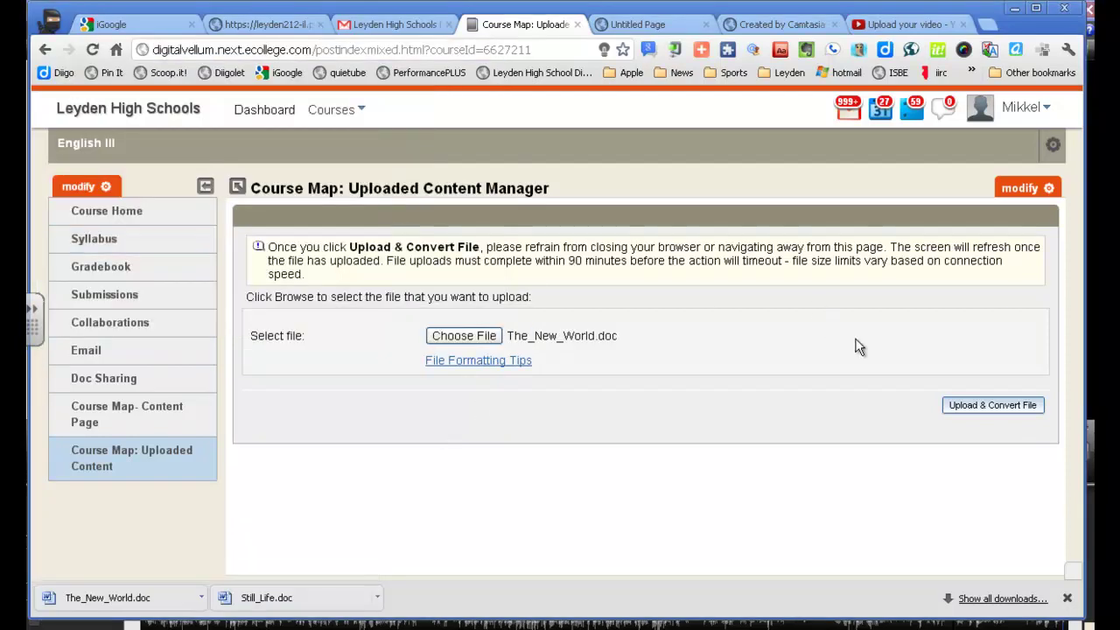
- Upload and convert The_New_World.doc, then acknowledge the conversion message
click(961, 406)
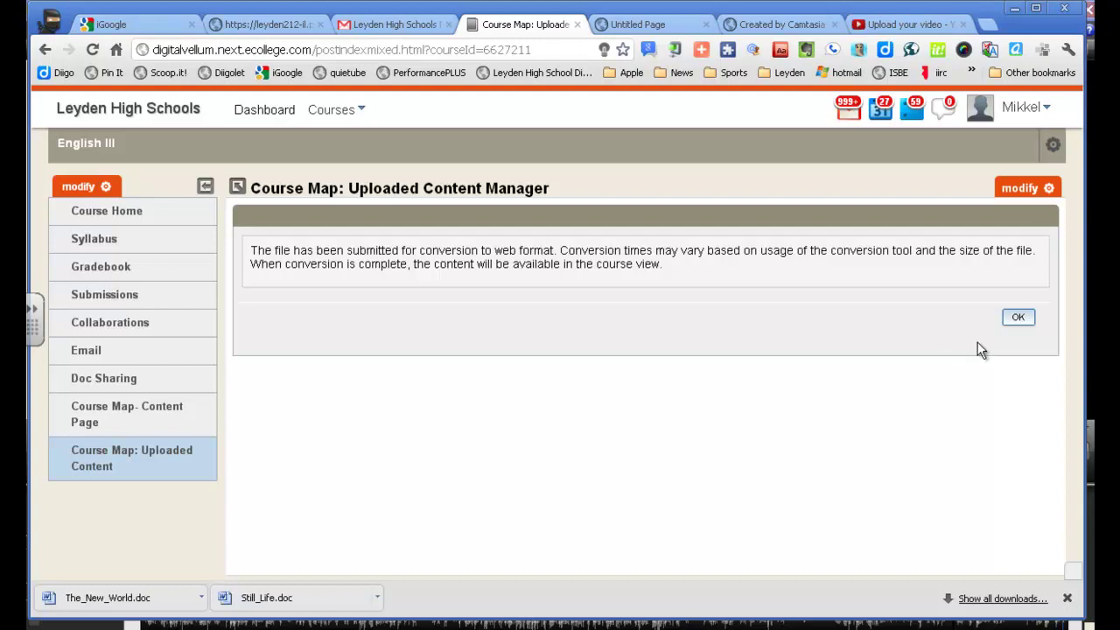
click(1018, 320)
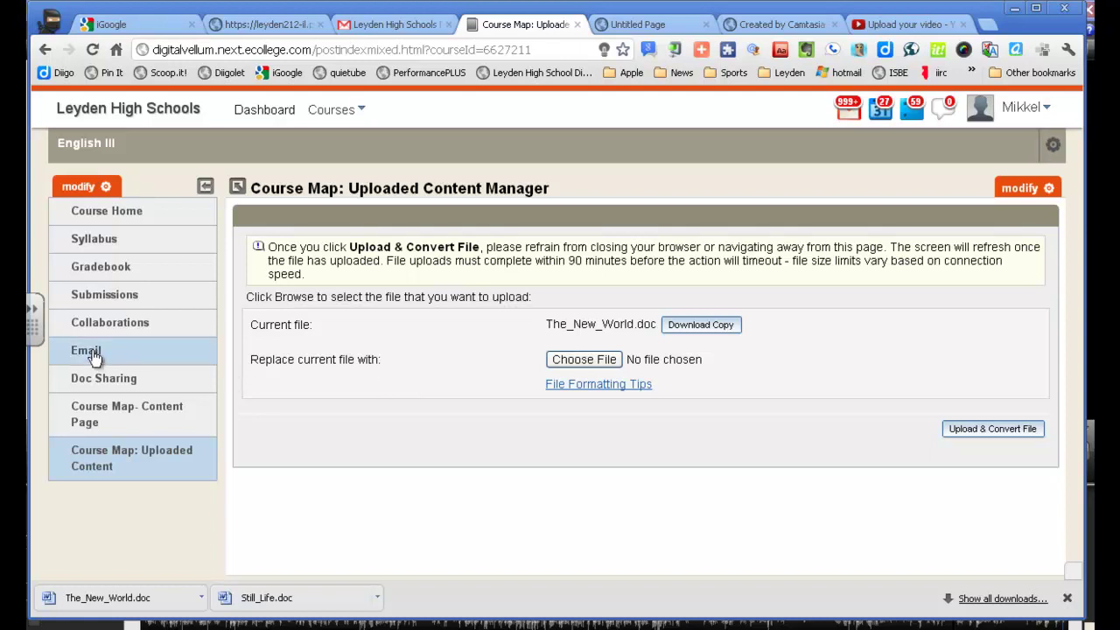
- From Course Home, open Course Map: Uploaded Content and scroll through its unit overview and Big Ideas table
click(119, 217)
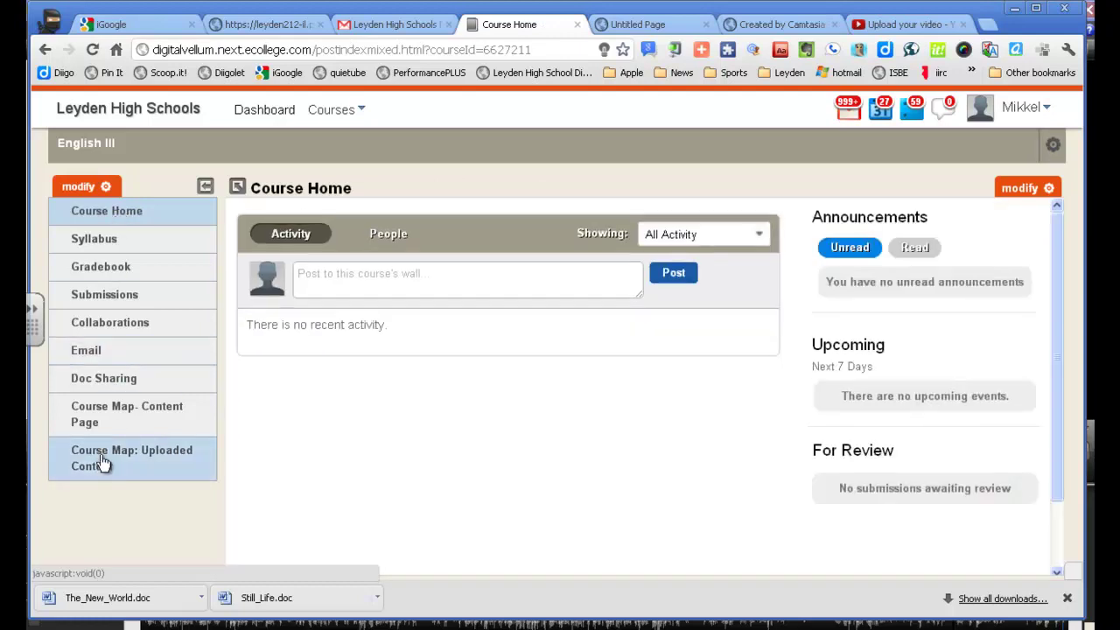
click(104, 463)
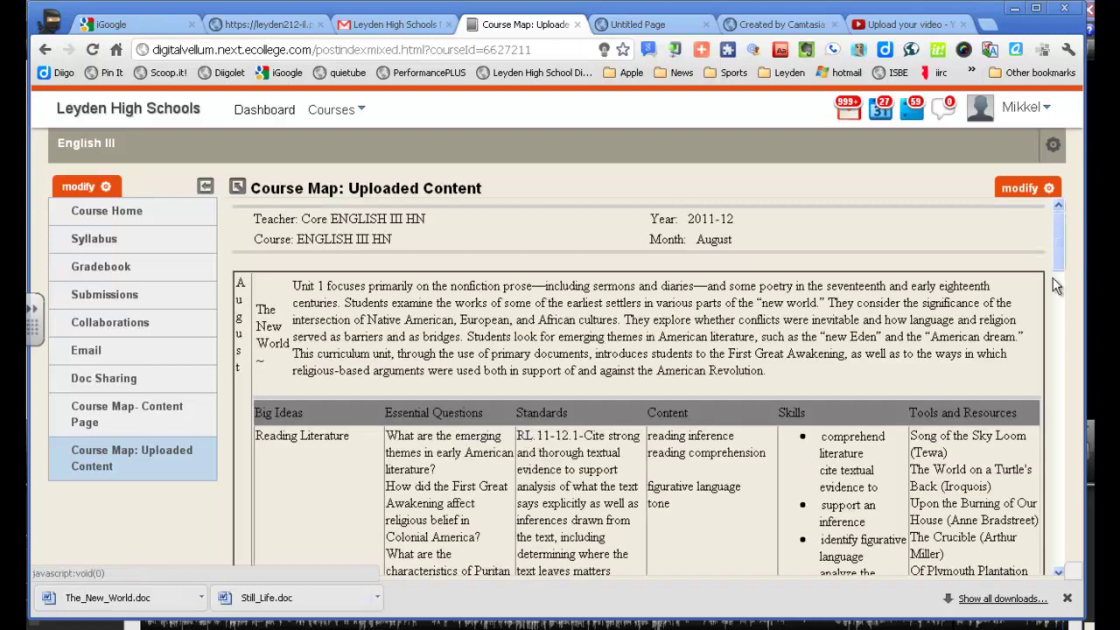
drag(1056, 264, 1053, 288)
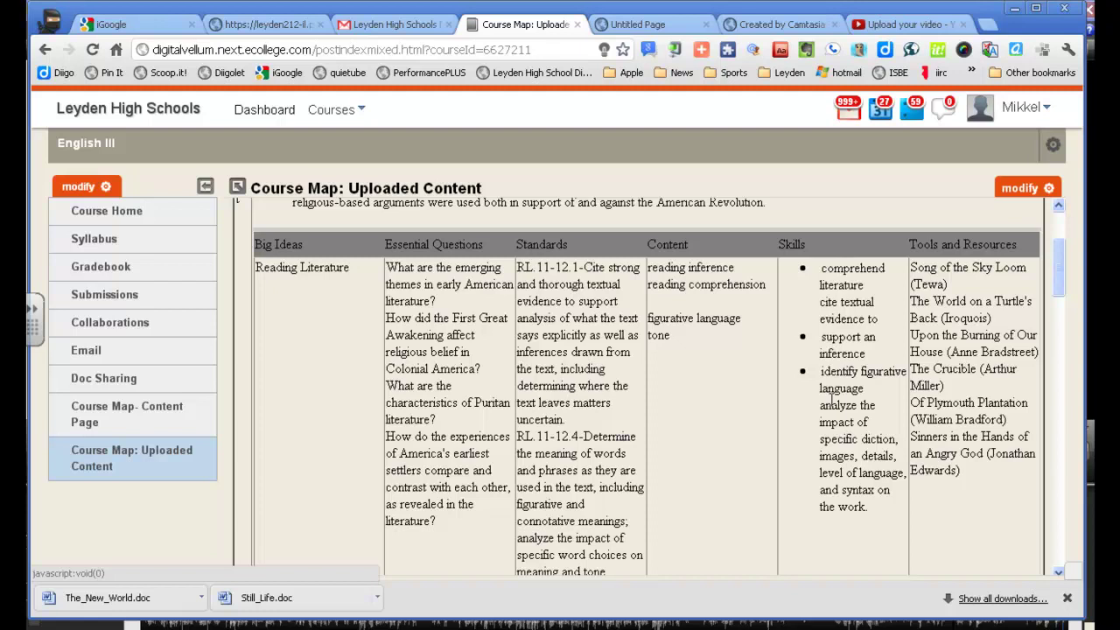
drag(1064, 265, 1063, 237)
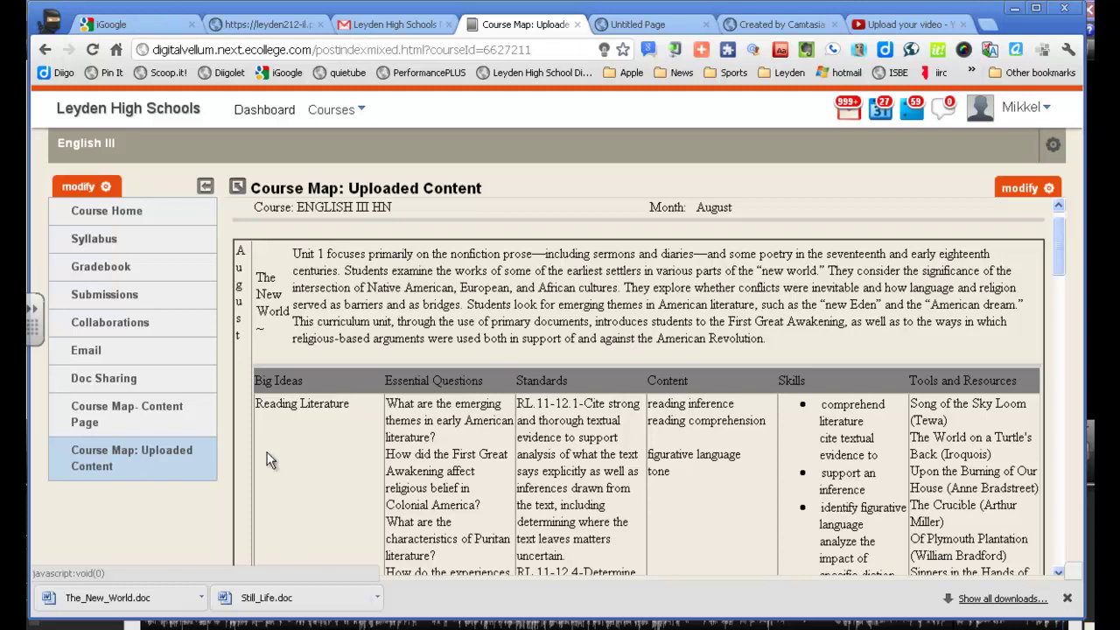
click(143, 420)
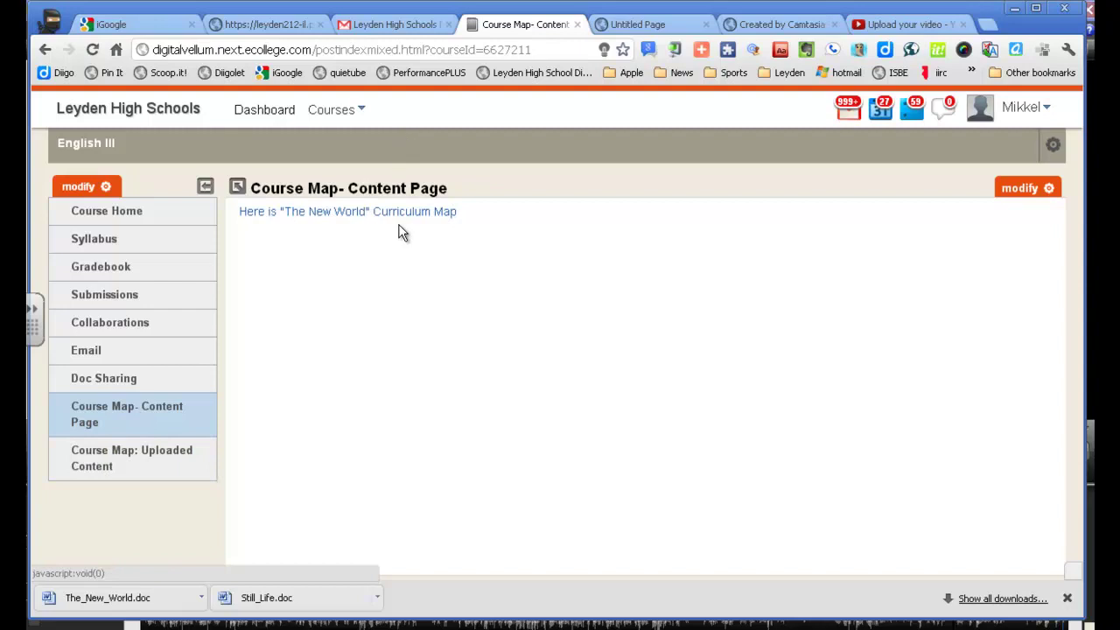
click(131, 462)
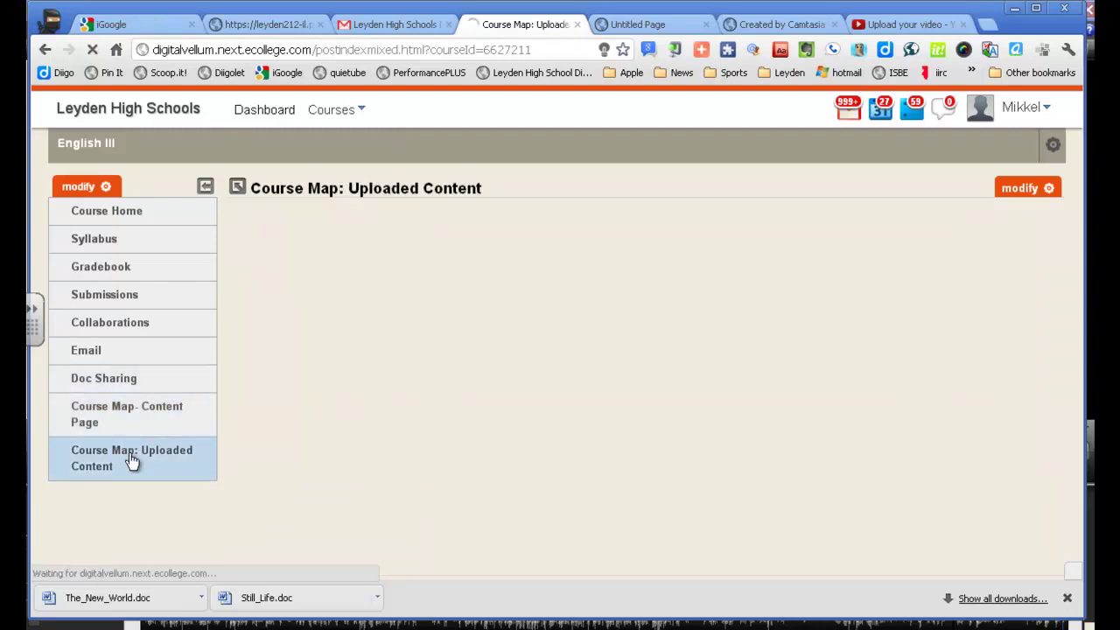